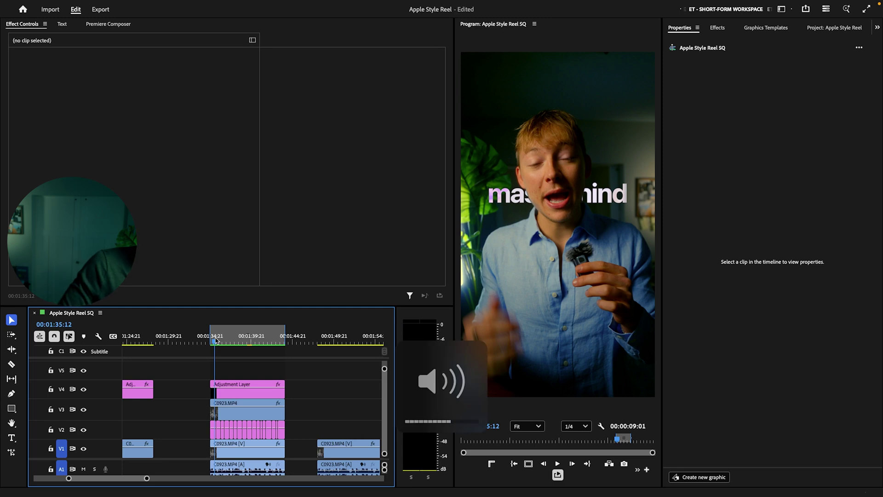
# Move the work area to the second C0923 clip and delete the old Subtitle caption track
pyautogui.press('space')
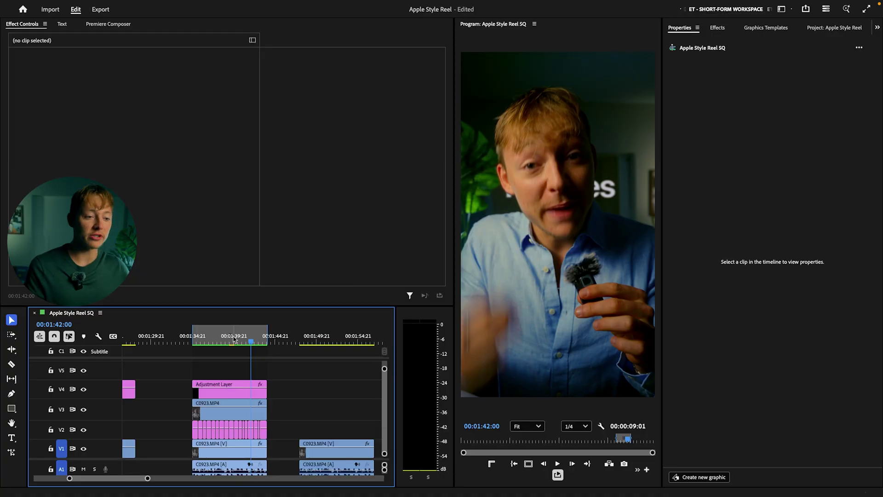
pyautogui.moveTo(233, 339); pyautogui.dragTo(334, 339)
pyautogui.click(314, 342)
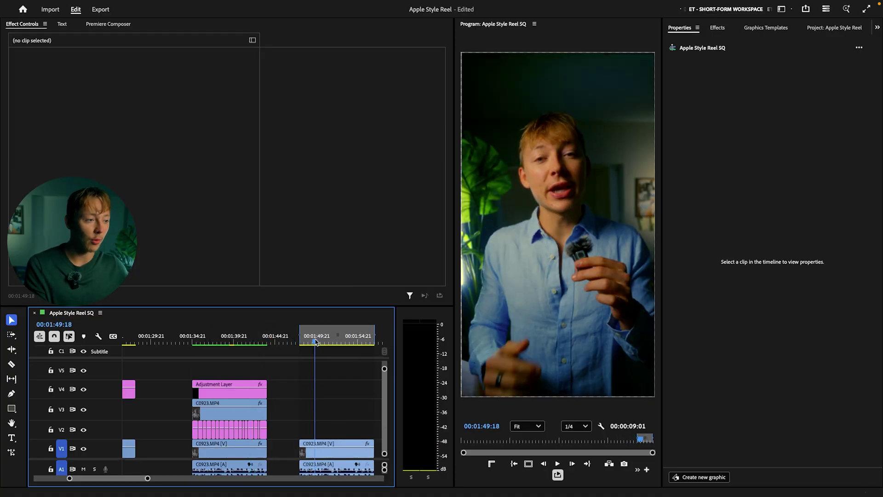
pyautogui.rightClick(118, 354)
pyautogui.click(142, 387)
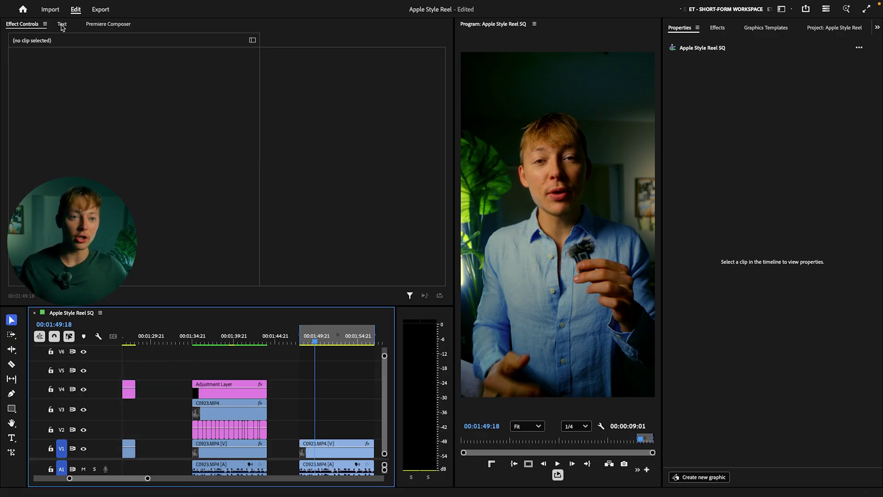
# Open the Captions panel, check the sequence transcript, and start creating captions from it
pyautogui.click(62, 25)
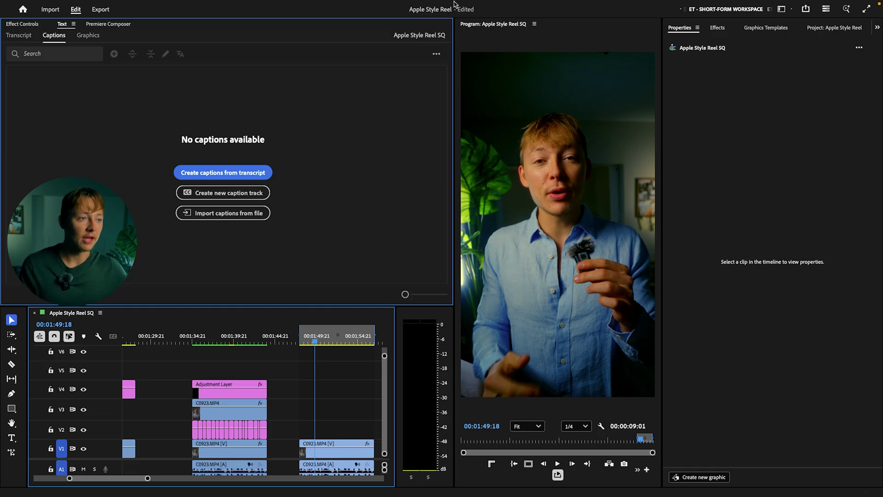
pyautogui.click(299, 6)
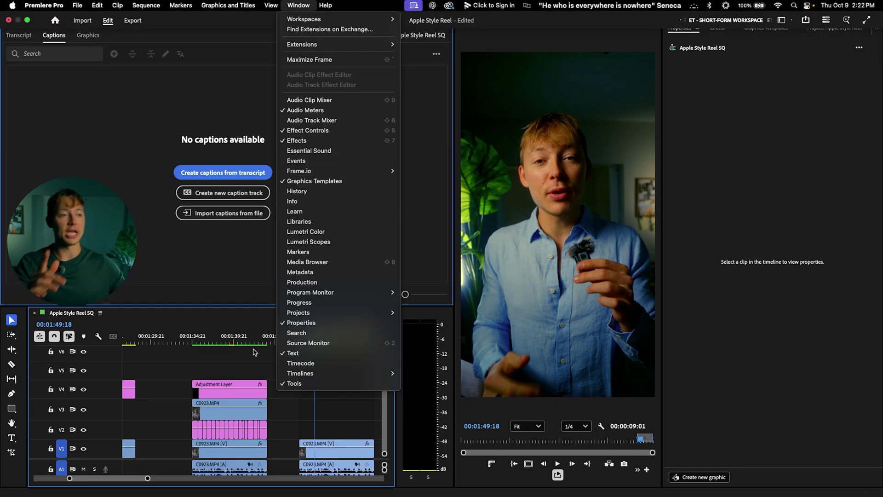
pyautogui.click(184, 269)
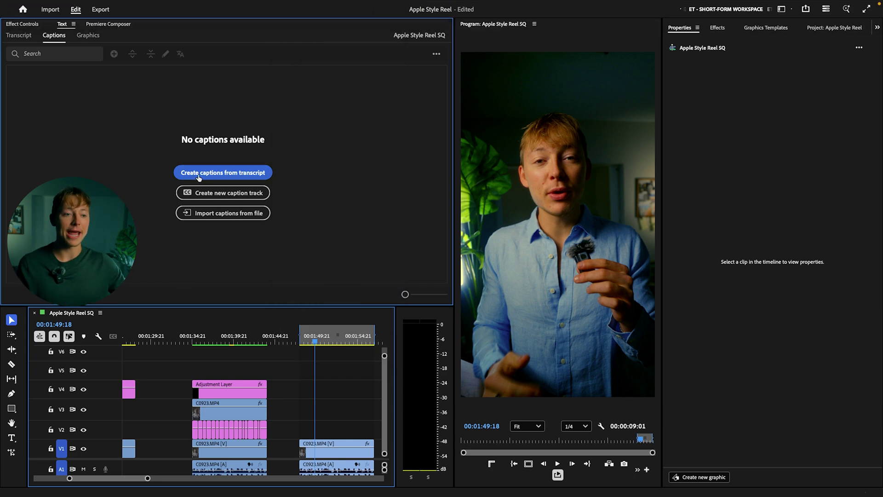
pyautogui.click(10, 39)
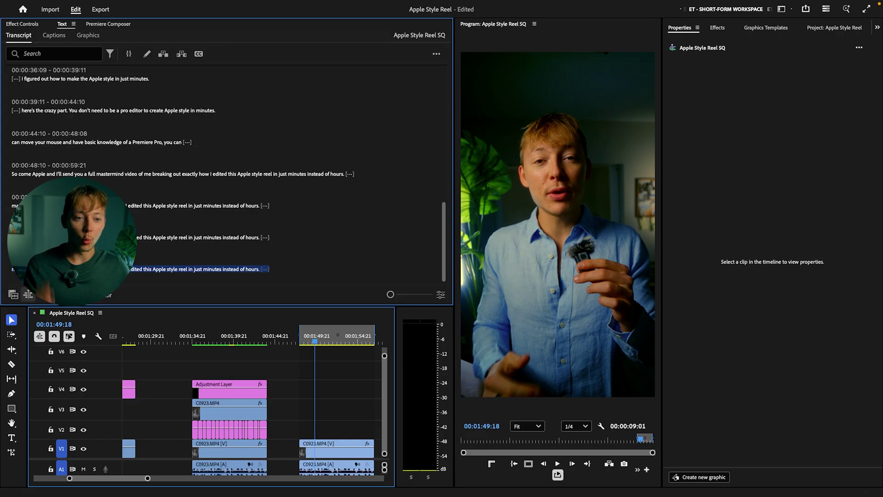
pyautogui.click(54, 36)
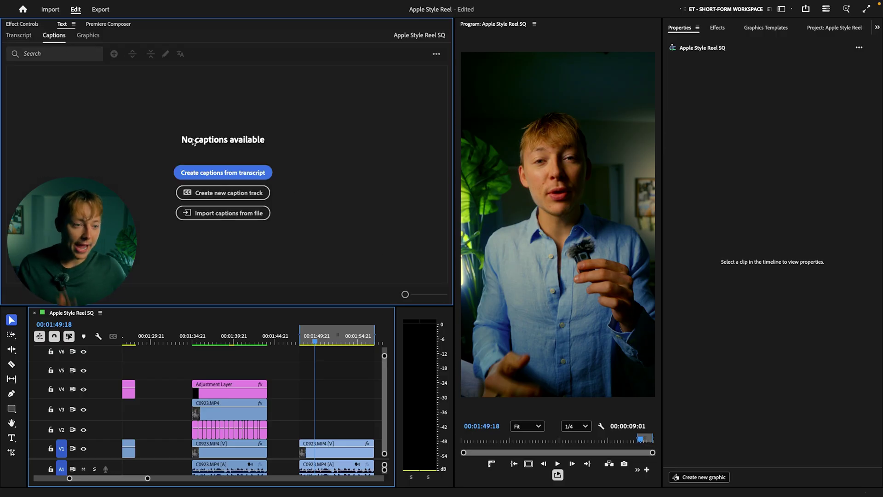
pyautogui.click(196, 173)
# Generate single-line captions with maximum length 7 characters and minimum duration 1.2 seconds
pyautogui.click(293, 122)
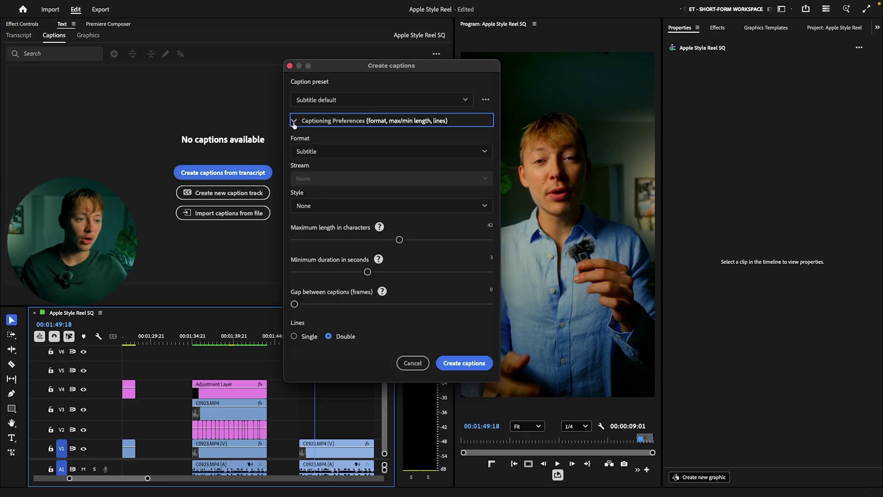
pyautogui.moveTo(349, 239); pyautogui.dragTo(294, 239)
pyautogui.moveTo(367, 271); pyautogui.dragTo(295, 271)
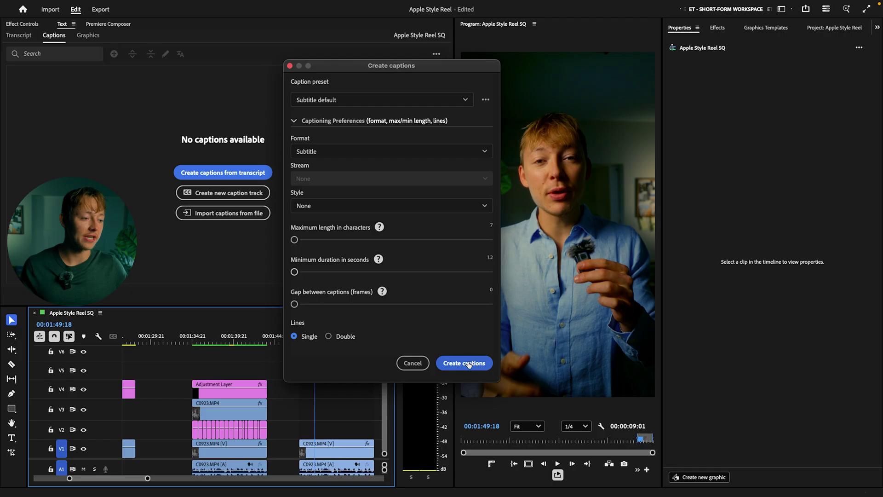
pyautogui.click(465, 362)
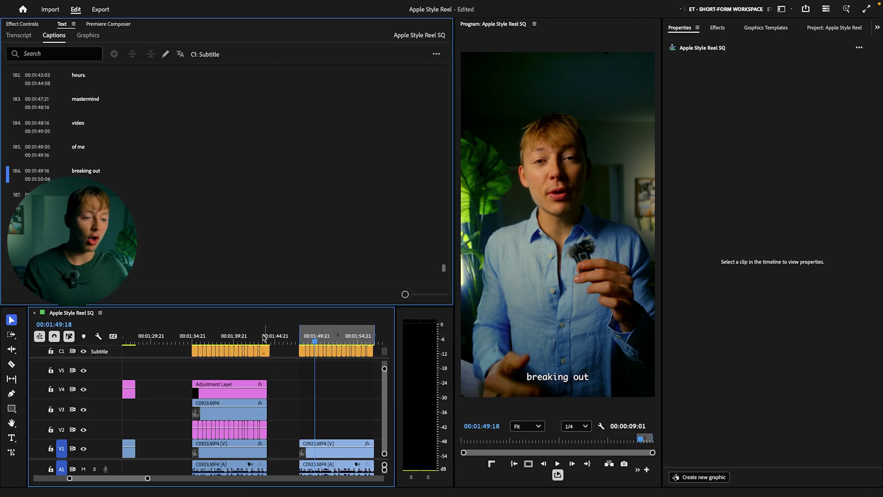
pyautogui.scroll(-1, 309, 364)
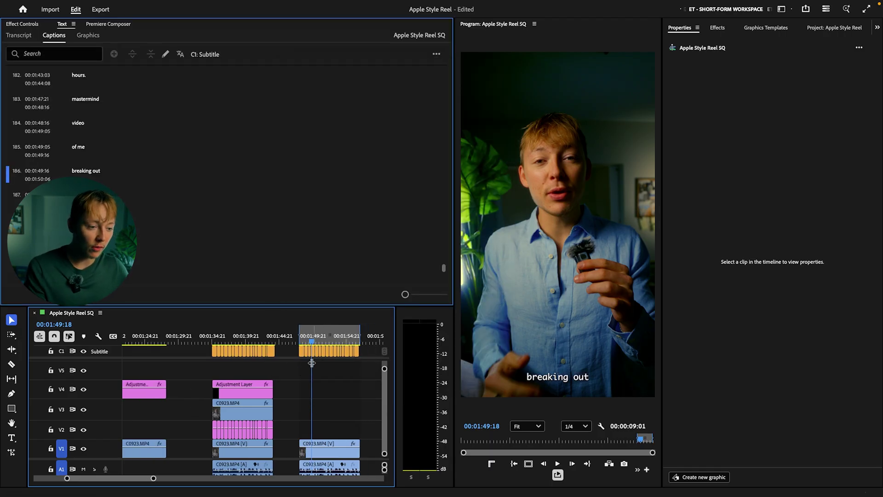
pyautogui.scroll(-5, 217, 363)
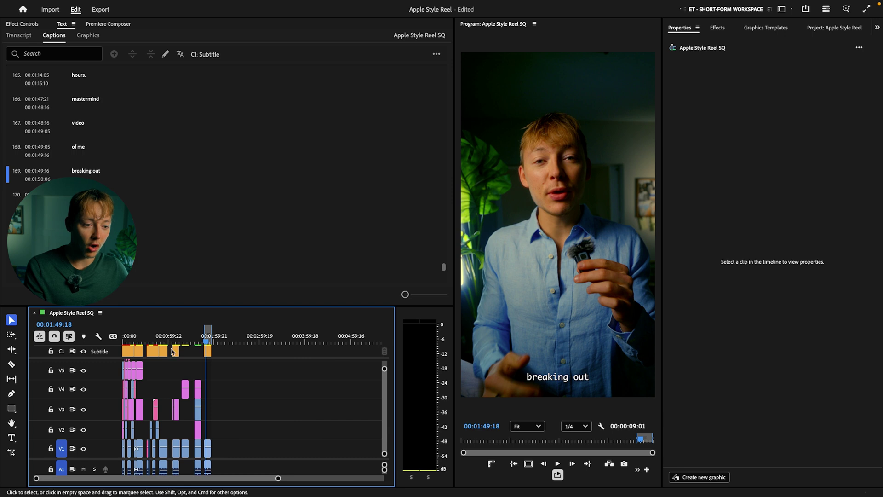
pyautogui.scroll(8, 220, 372)
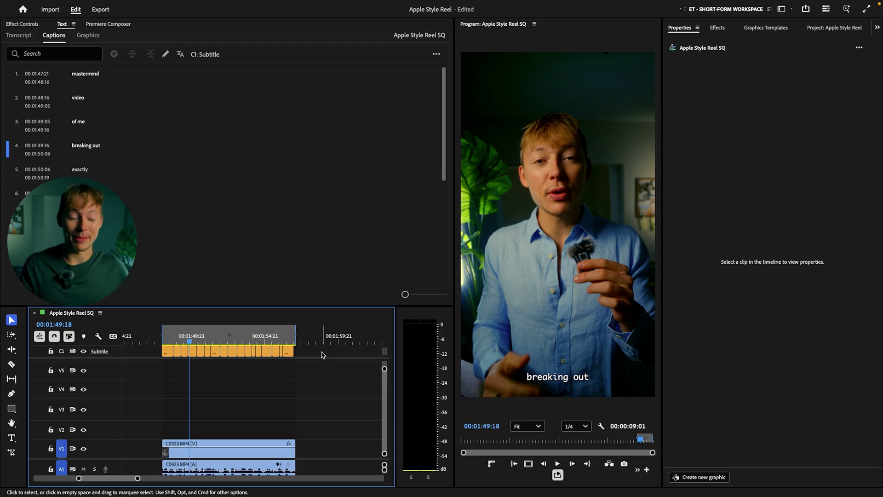
# Select all caption clips and centre them higher in the frame at Y -229
pyautogui.moveTo(322, 355); pyautogui.dragTo(125, 354)
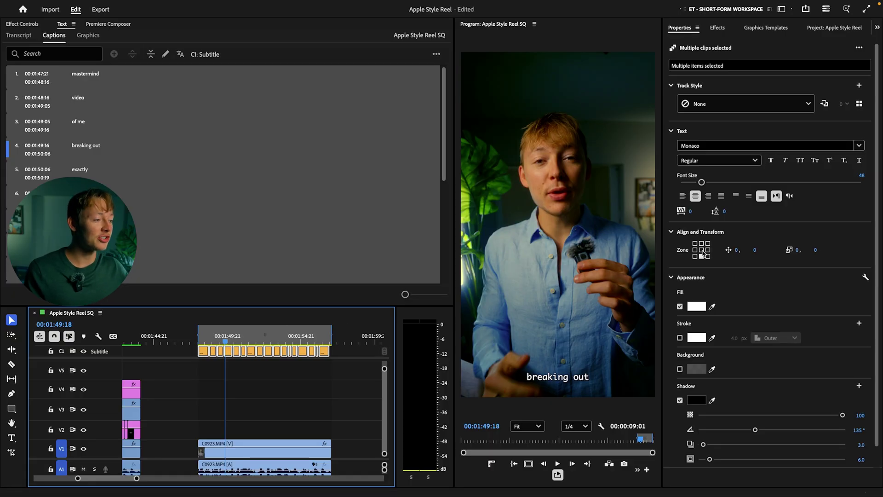
pyautogui.click(701, 249)
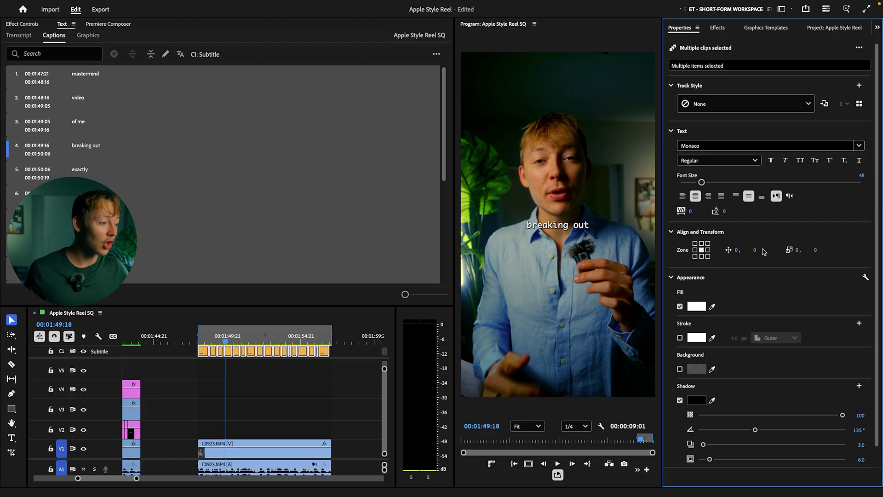
pyautogui.moveTo(754, 251); pyautogui.dragTo(647, 251)
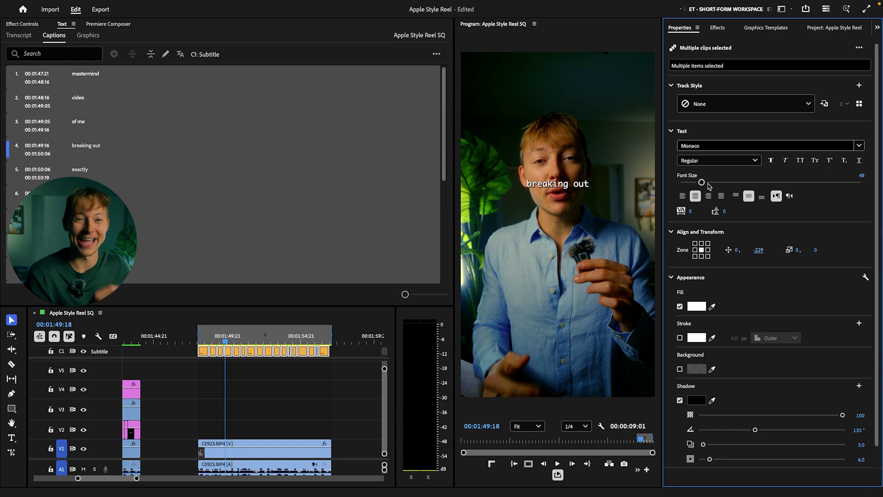
# Set the caption font size to 108 and turn off the drop shadow
pyautogui.moveTo(707, 179); pyautogui.dragTo(726, 183)
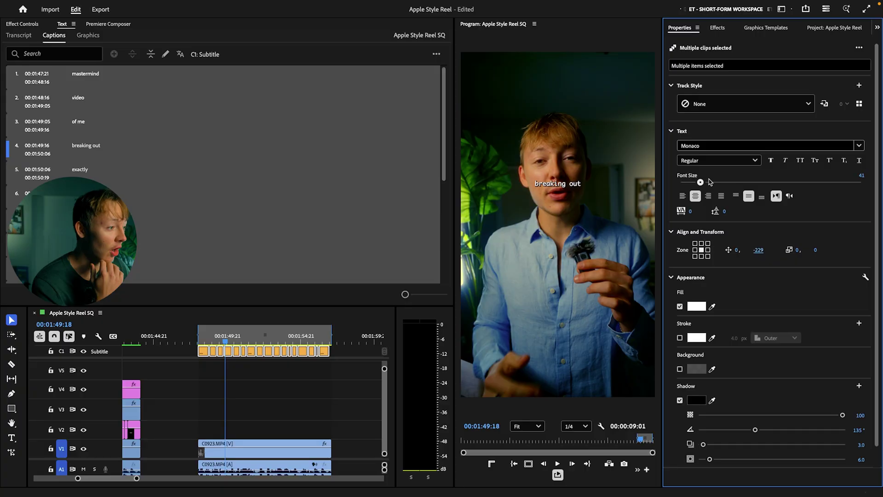
pyautogui.moveTo(720, 183); pyautogui.dragTo(729, 183)
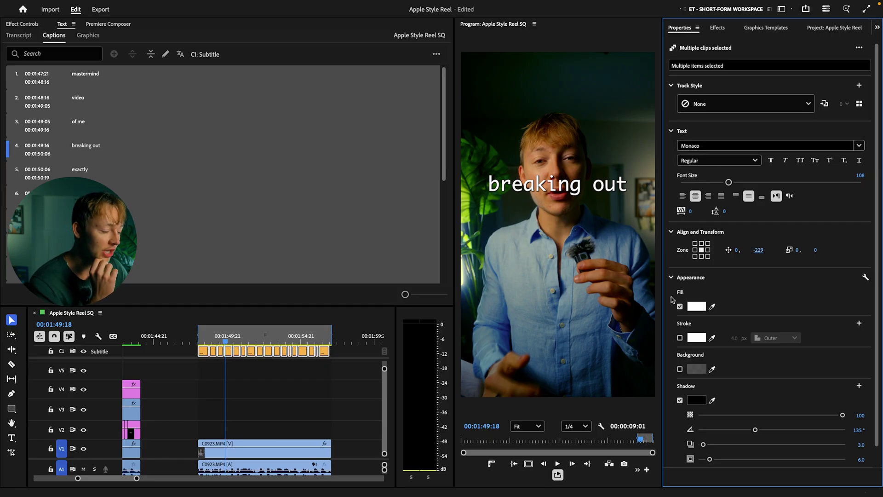
pyautogui.click(679, 401)
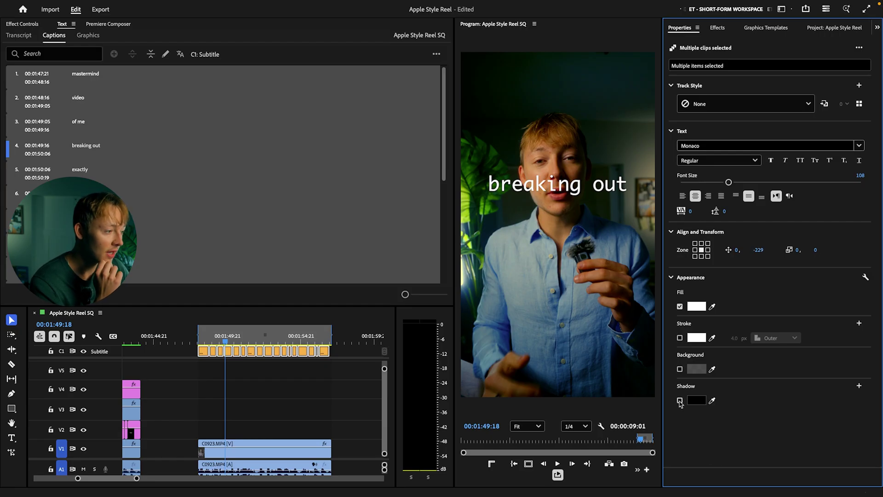
pyautogui.click(848, 144)
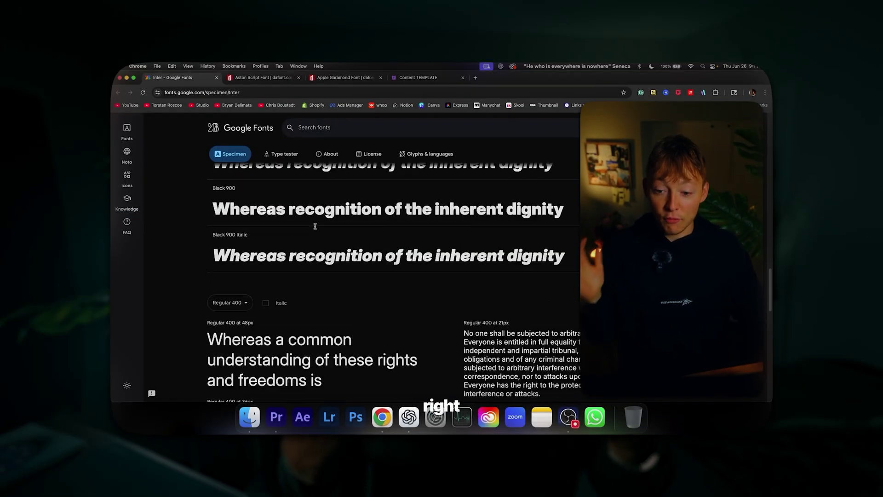
pyautogui.scroll(-1, 315, 226)
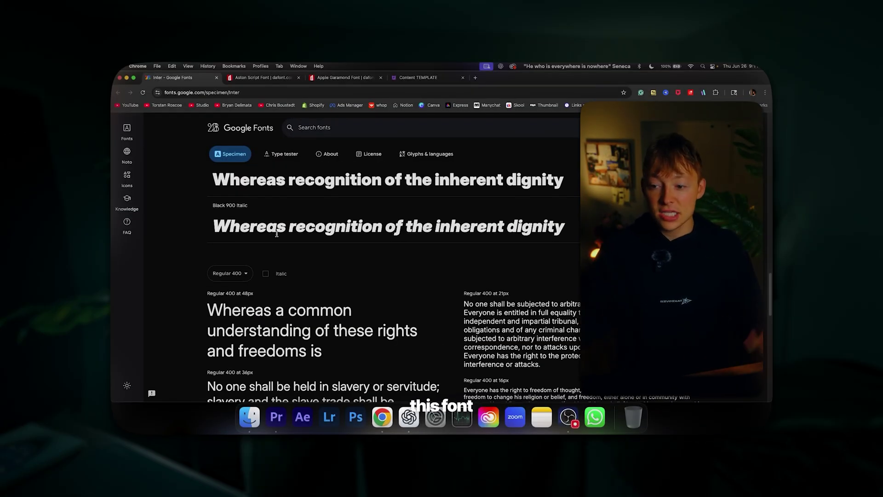
pyautogui.scroll(-5, 276, 235)
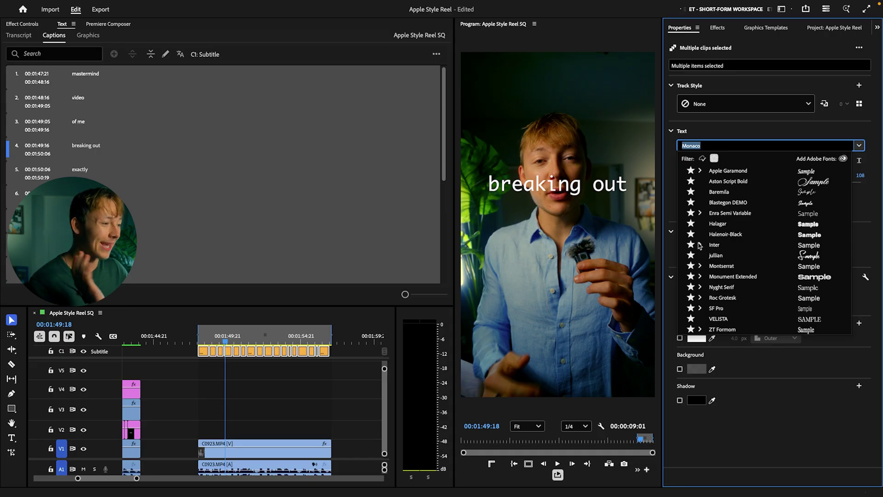
# Switch the captions to Inter Black at size about 137 with -49 tracking
pyautogui.click(698, 245)
pyautogui.click(736, 325)
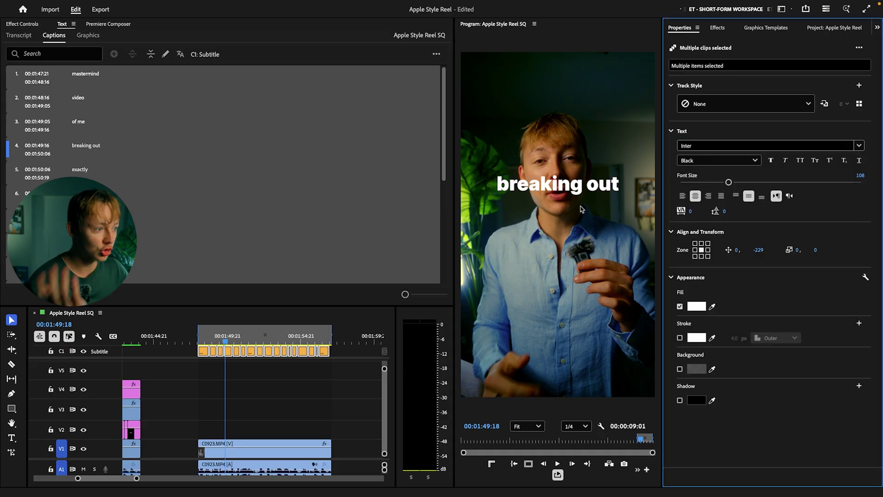
pyautogui.moveTo(730, 181); pyautogui.dragTo(737, 183)
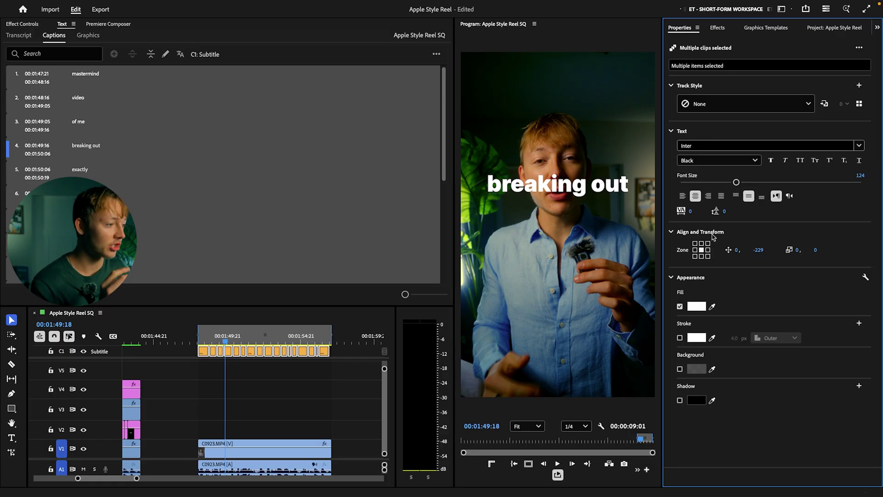
pyautogui.moveTo(692, 211); pyautogui.dragTo(677, 212)
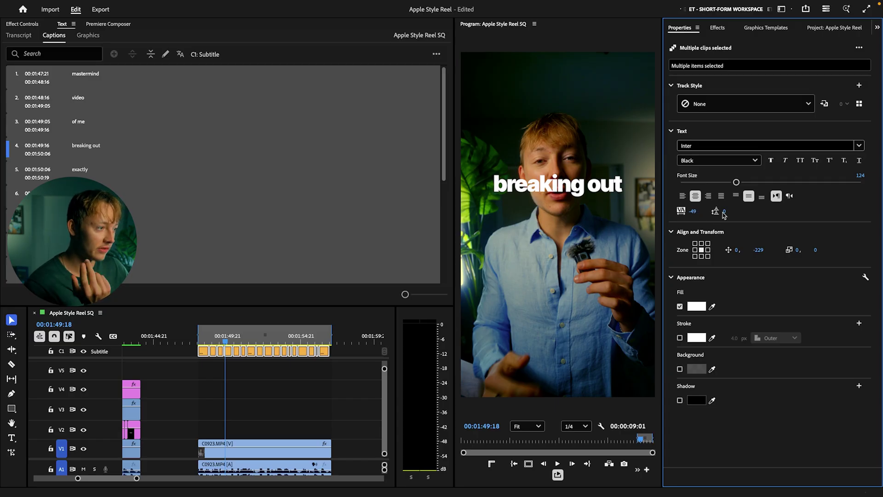
pyautogui.moveTo(738, 184); pyautogui.dragTo(744, 184)
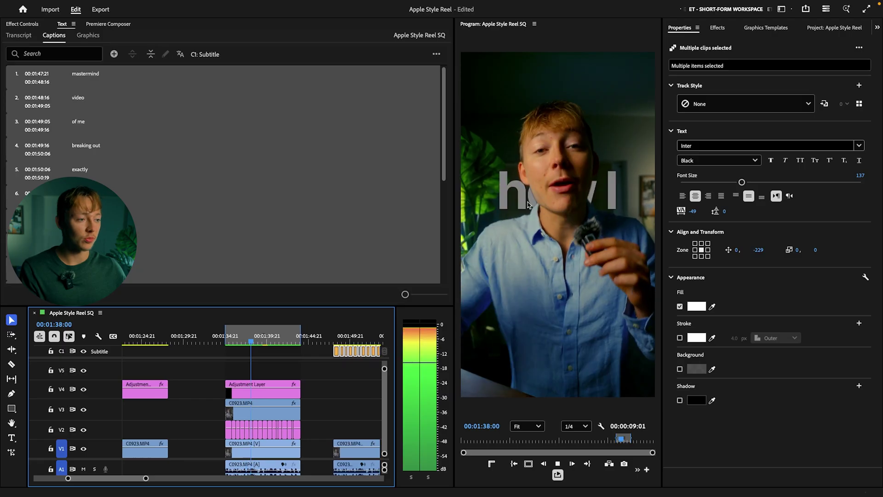
pyautogui.press('space')
# Select all caption clips and upgrade them to graphic clips
pyautogui.hscroll(3, 335, 360)
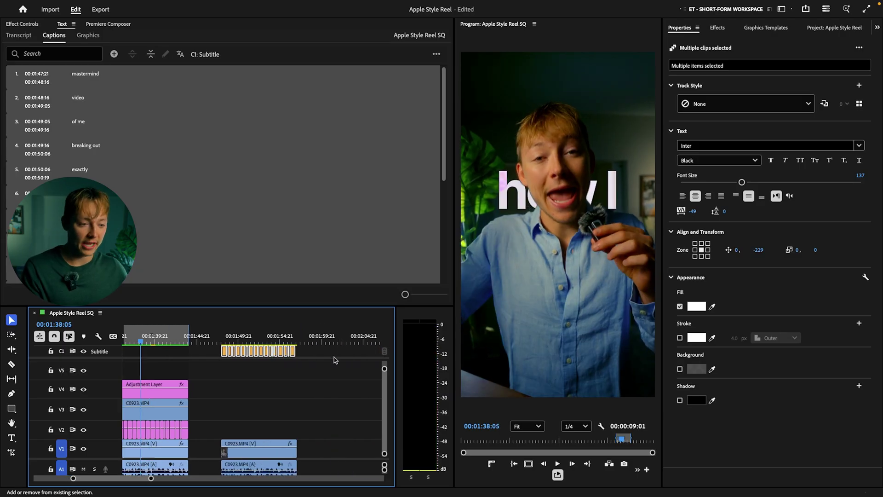
pyautogui.click(148, 337)
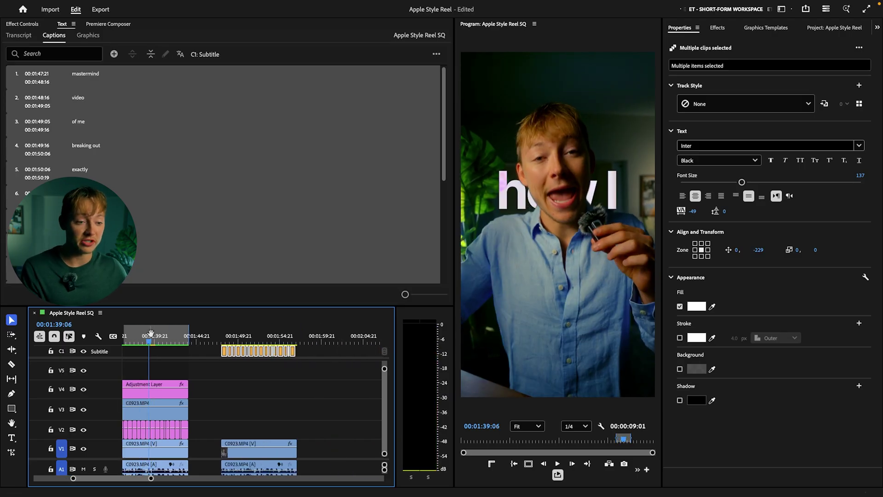
pyautogui.moveTo(309, 362); pyautogui.dragTo(210, 347)
pyautogui.click(222, 5)
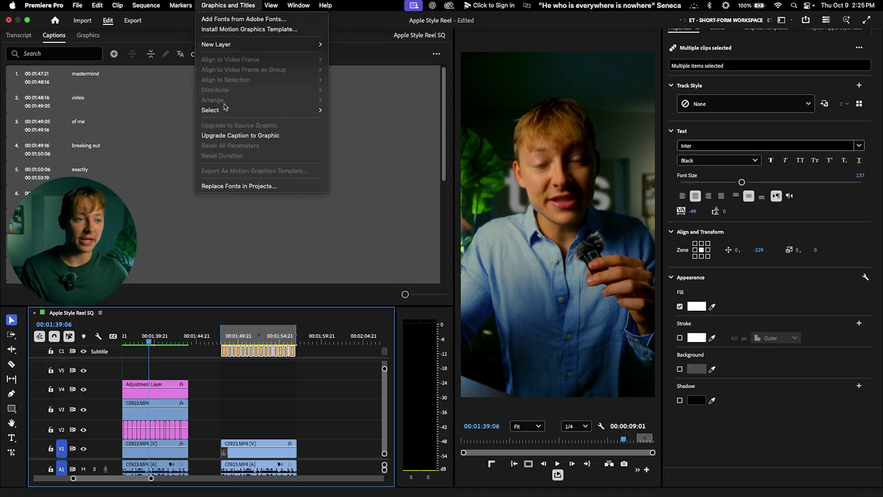
pyautogui.click(240, 135)
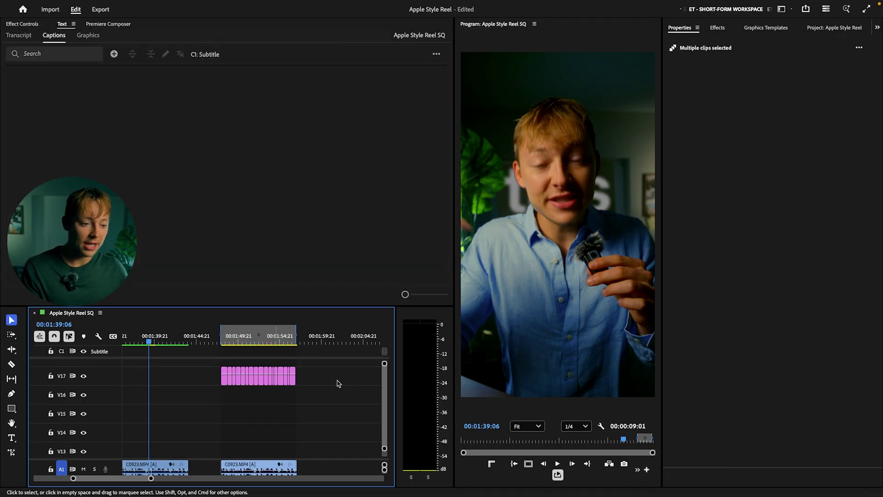
# Move the new graphic clips down onto track V3 above the speaker footage
pyautogui.moveTo(339, 376); pyautogui.dragTo(230, 389)
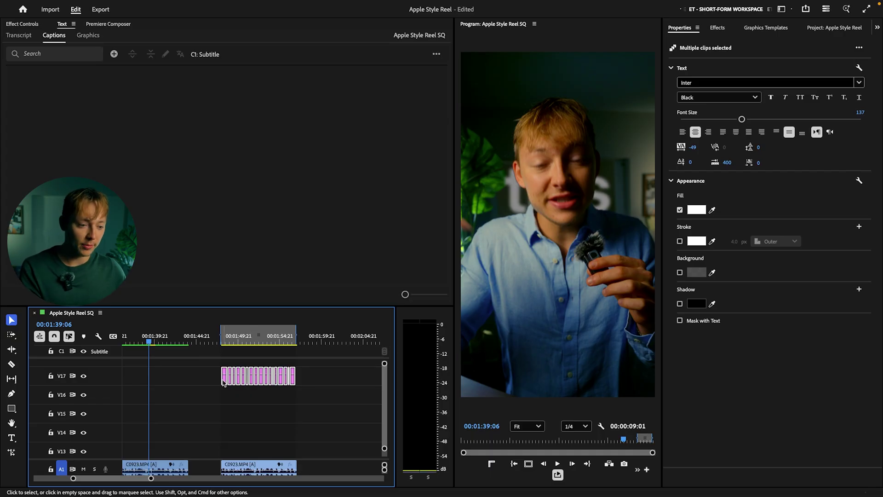
pyautogui.moveTo(223, 383); pyautogui.dragTo(199, 420)
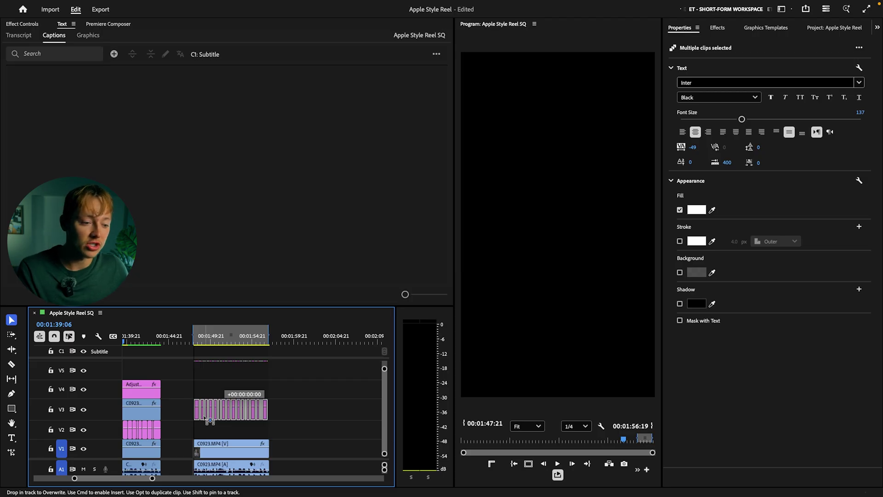
pyautogui.moveTo(206, 419); pyautogui.dragTo(205, 418)
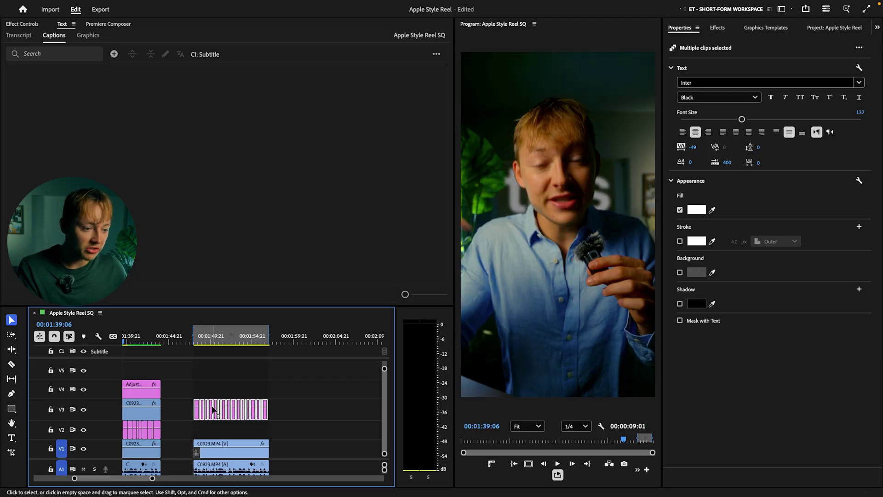
pyautogui.click(197, 341)
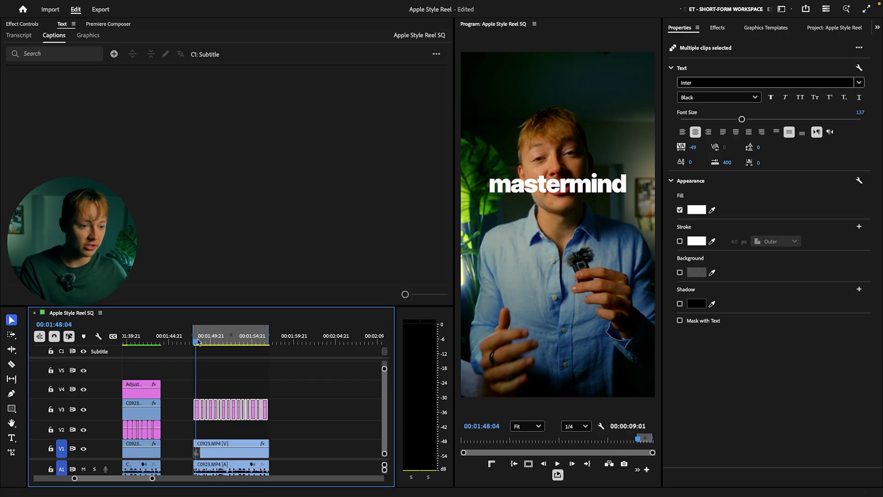
pyautogui.click(214, 388)
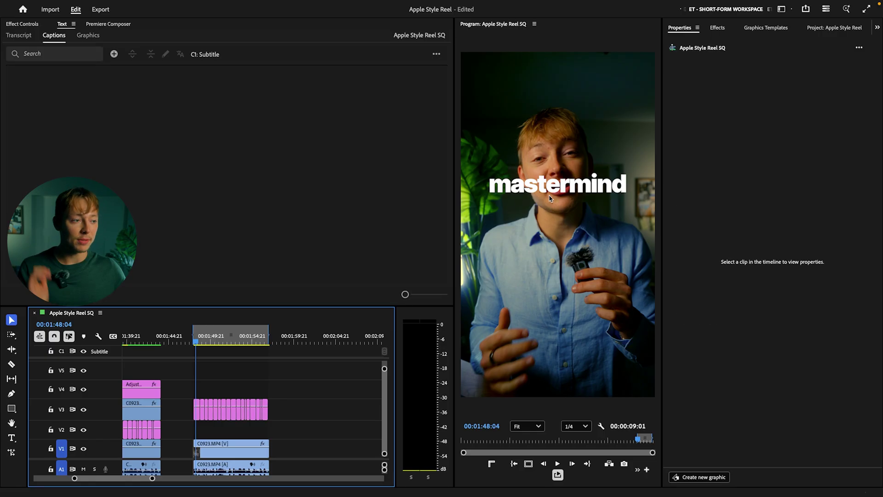
# Enlarge the word 'video' to size 275 and move the caption graphics down to V2
pyautogui.press('space')
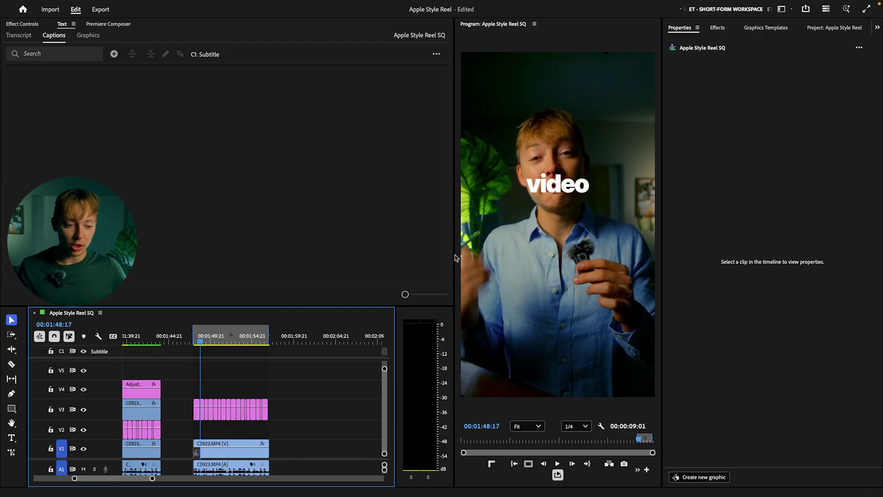
pyautogui.click(202, 415)
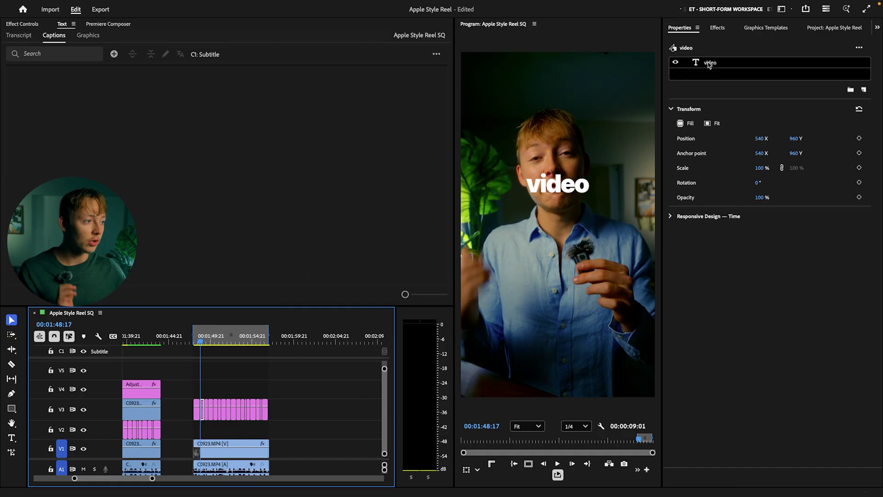
pyautogui.click(711, 63)
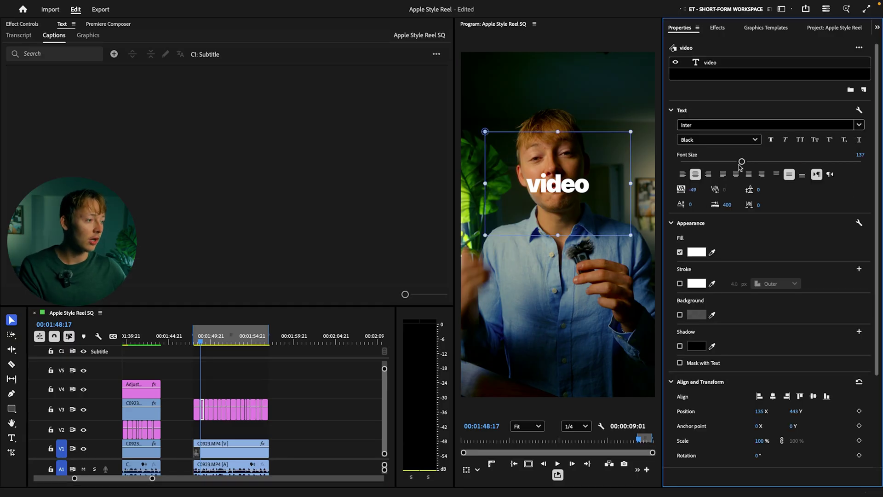
pyautogui.moveTo(759, 162); pyautogui.dragTo(804, 161)
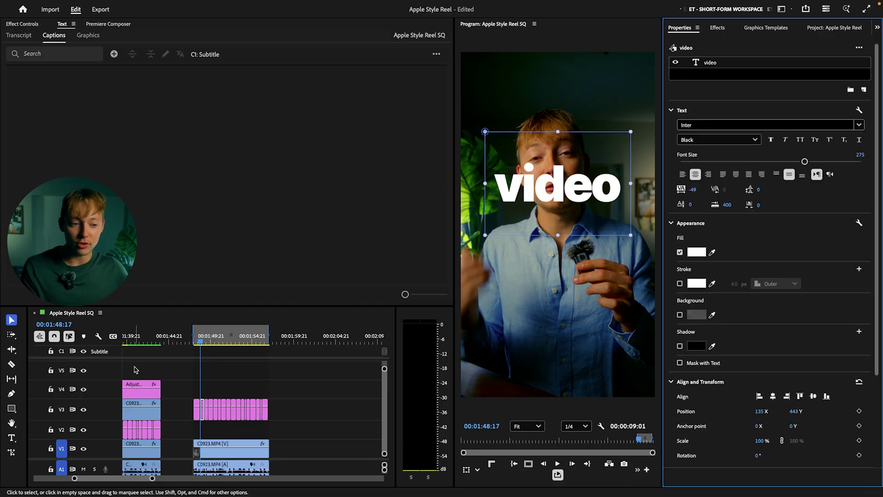
pyautogui.click(207, 340)
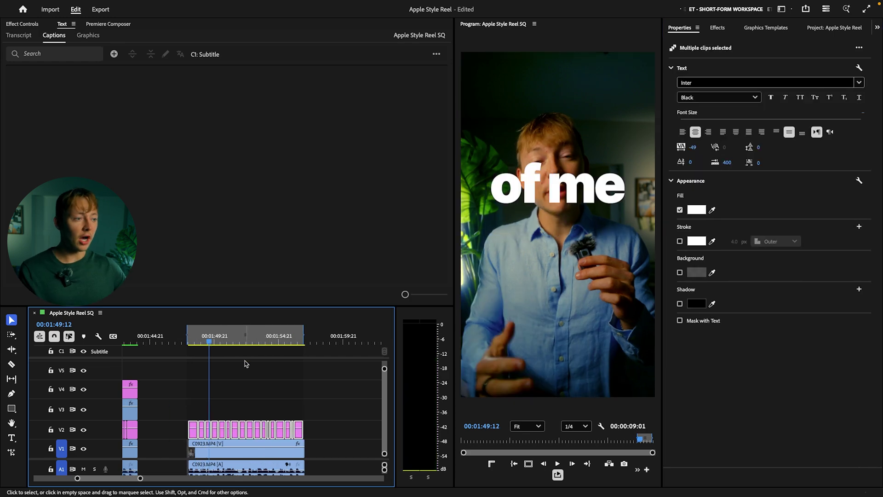
pyautogui.click(257, 365)
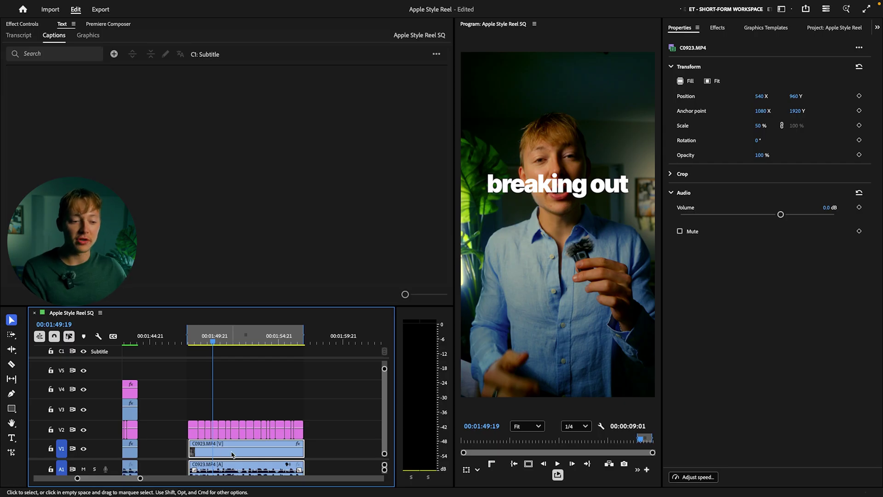
# Alt-drag a copy of the C0923 speaker clip from V1 onto V3 and select it
pyautogui.moveTo(233, 456); pyautogui.dragTo(239, 406)
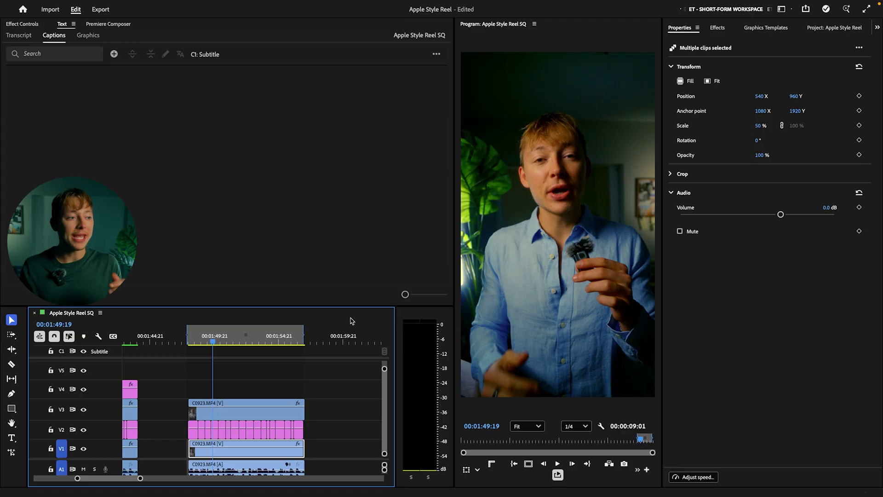
pyautogui.click(360, 415)
pyautogui.click(232, 414)
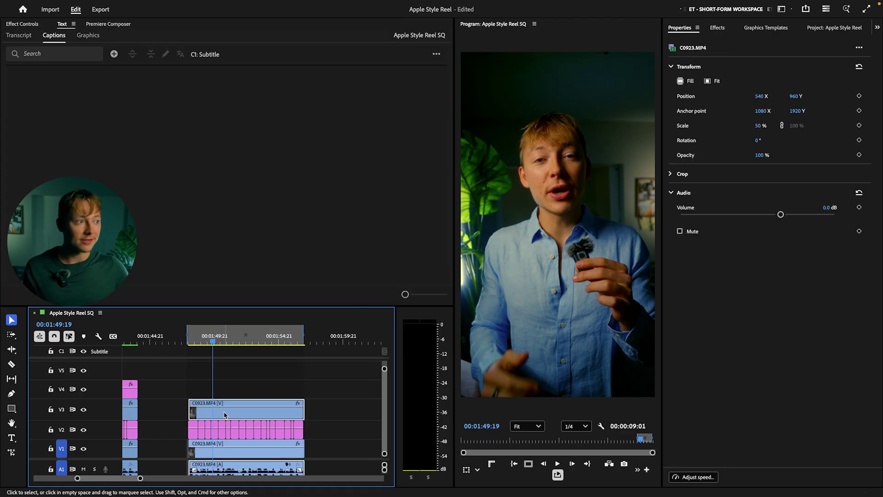
# Apply the Floc TR - Keyper preset to the V3 speaker copy
pyautogui.click(716, 29)
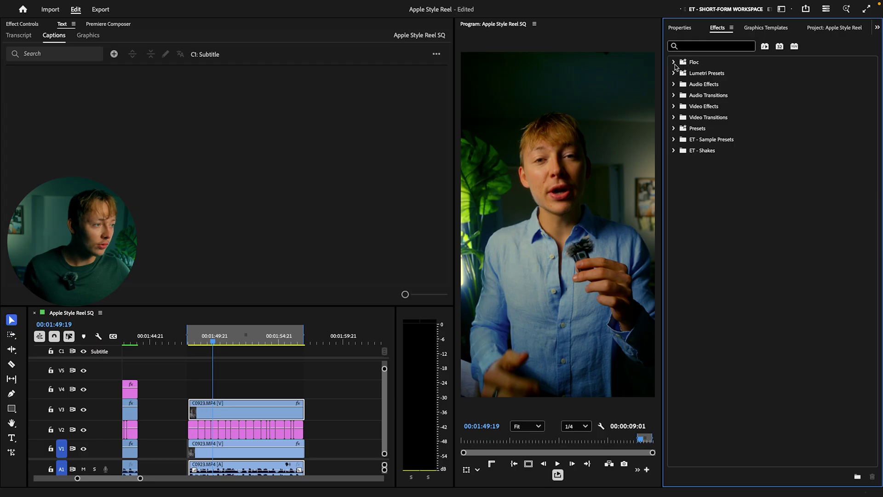
pyautogui.click(673, 62)
pyautogui.click(713, 163)
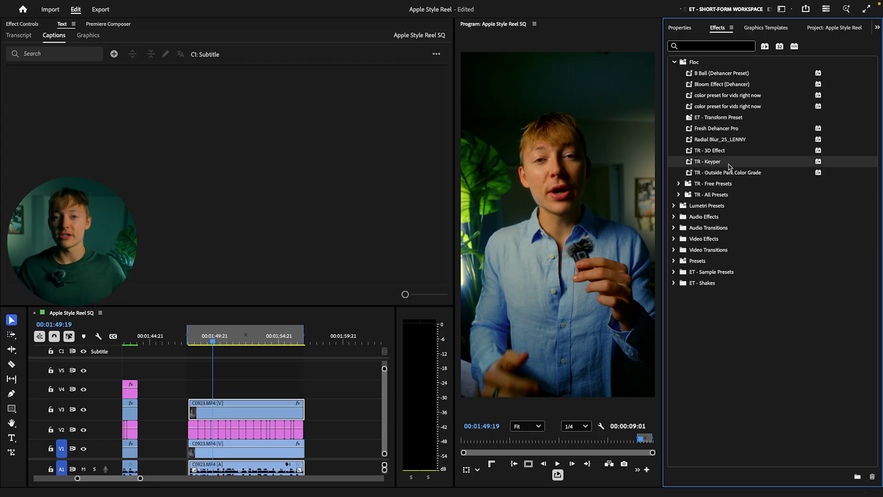
pyautogui.moveTo(724, 163); pyautogui.dragTo(250, 407)
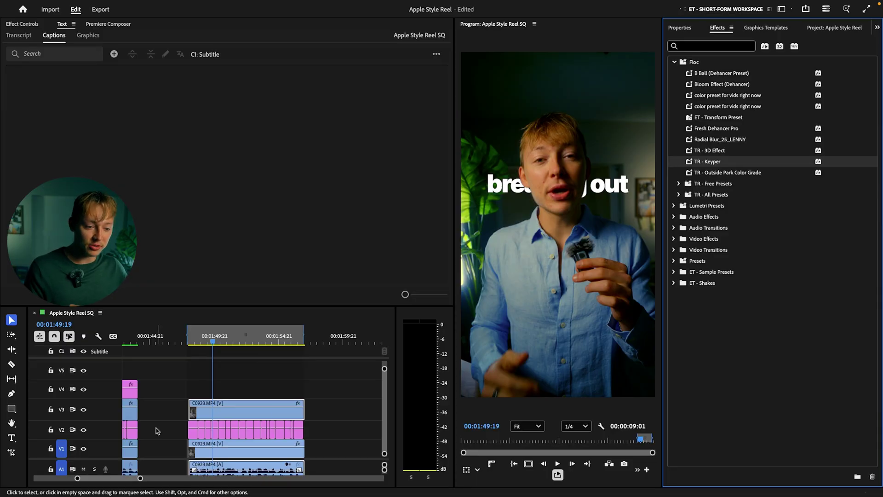
# Hide track V1 so only the keyed speaker copy and captions remain visible
pyautogui.click(83, 448)
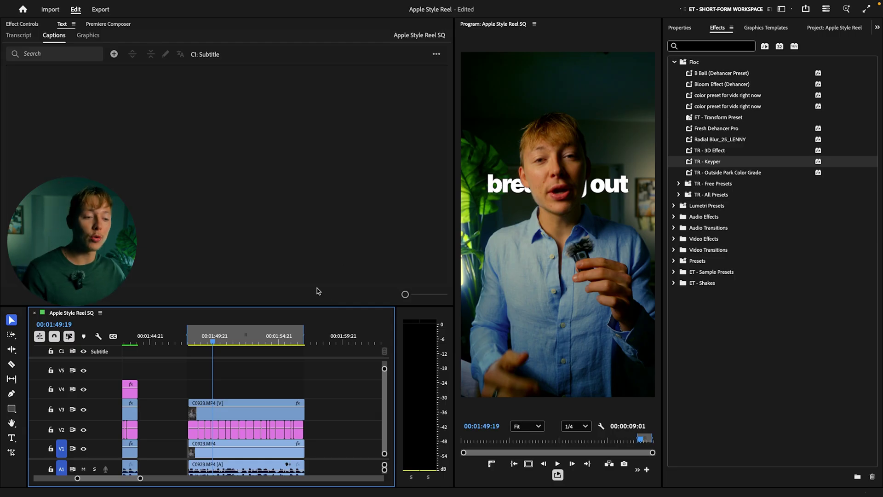
pyautogui.click(673, 63)
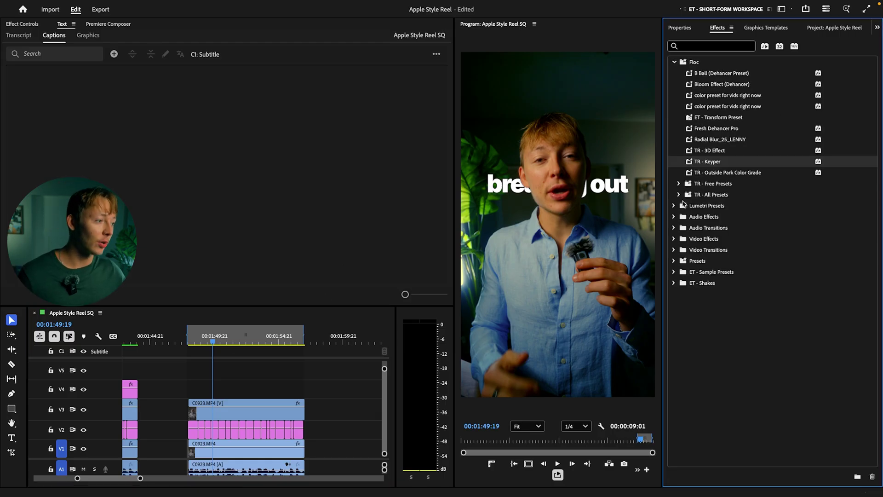
# Expand Floc > TR - All Presets > TR - Captions Presets and select the first three V2 captions
pyautogui.click(679, 184)
pyautogui.click(679, 184)
pyautogui.click(680, 195)
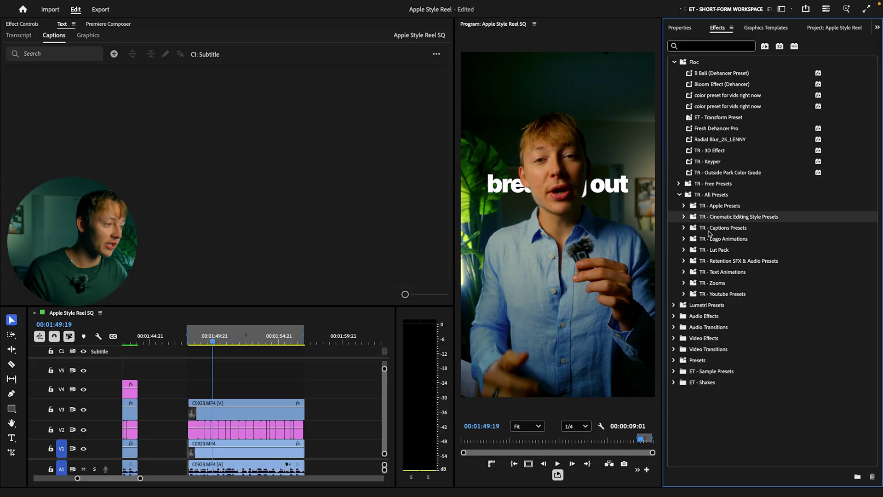
pyautogui.click(683, 228)
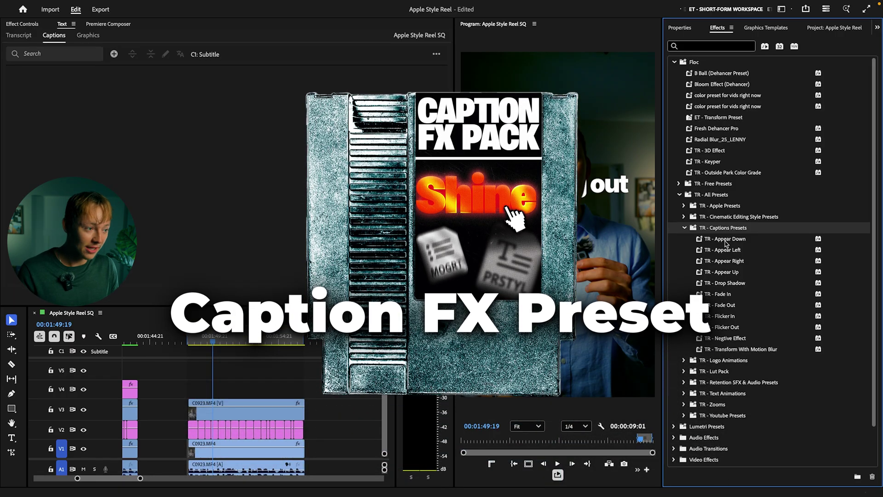
pyautogui.click(726, 243)
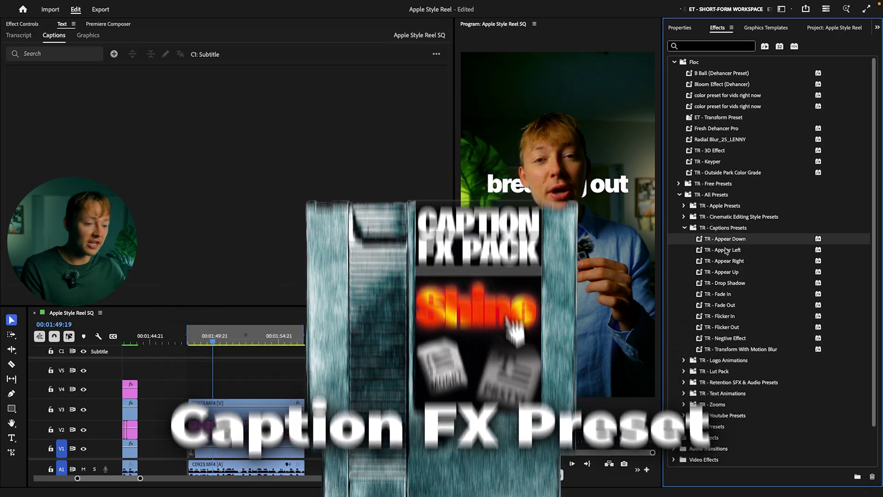
pyautogui.press('=')
pyautogui.moveTo(170, 429); pyautogui.dragTo(225, 437)
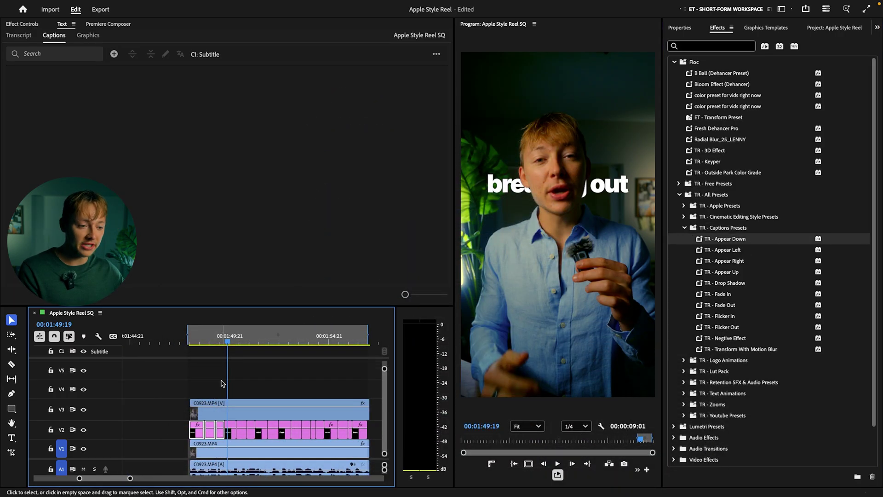
# Apply TR - Appear Down to the first three caption clips and preview the animation
pyautogui.press('Up')
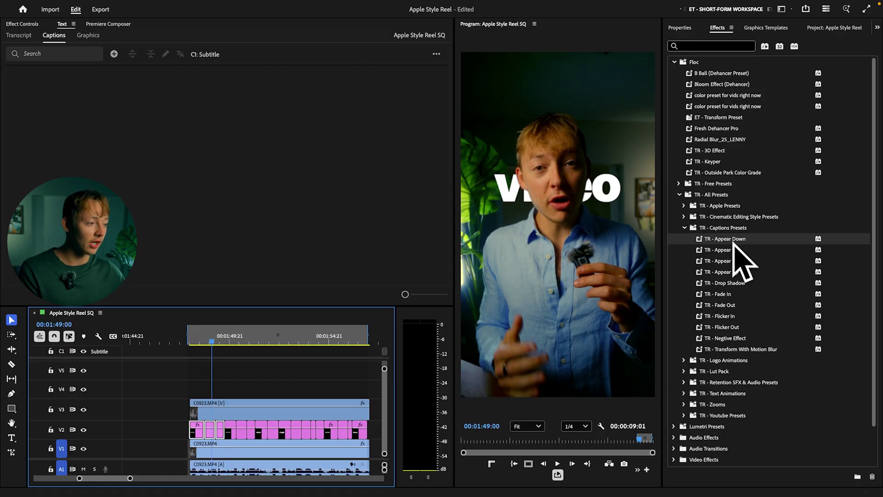
pyautogui.moveTo(736, 239); pyautogui.dragTo(202, 435)
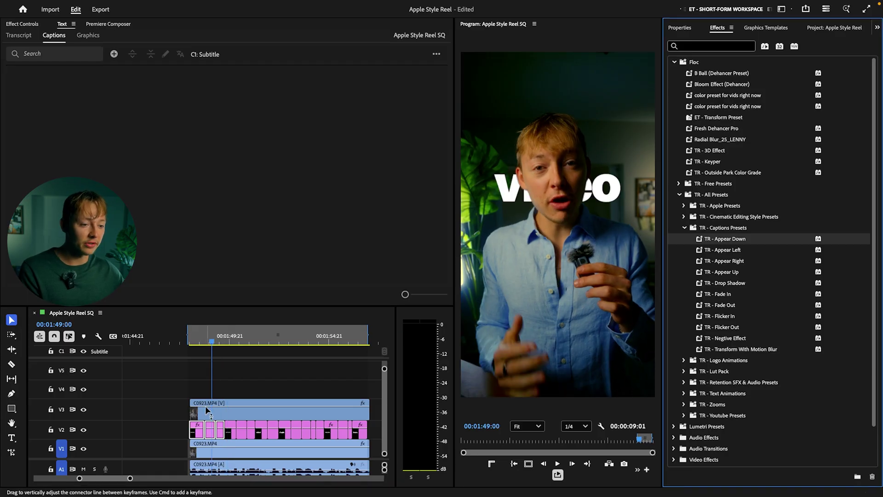
pyautogui.click(192, 339)
pyautogui.press('space')
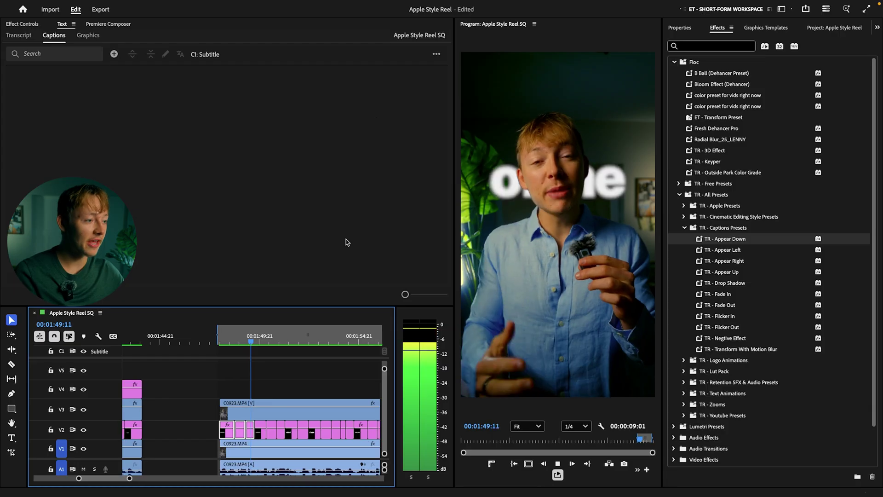
pyautogui.press('space')
pyautogui.click(239, 342)
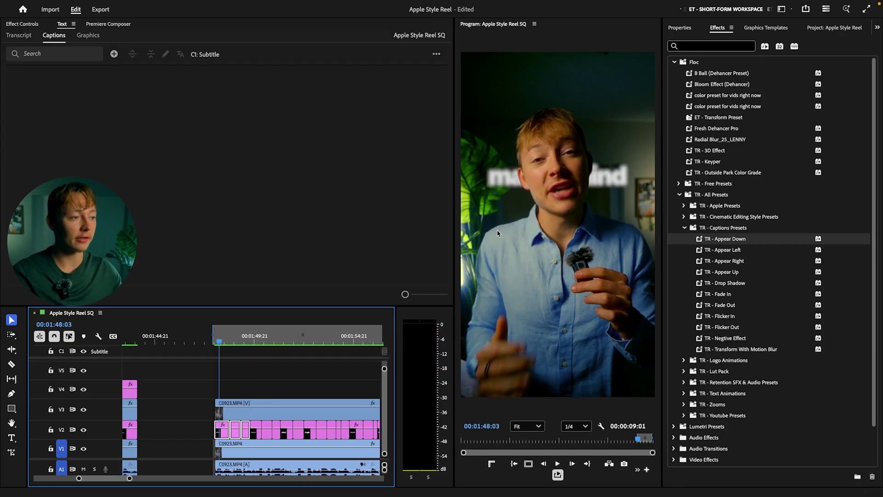
pyautogui.press('space')
pyautogui.press('space')
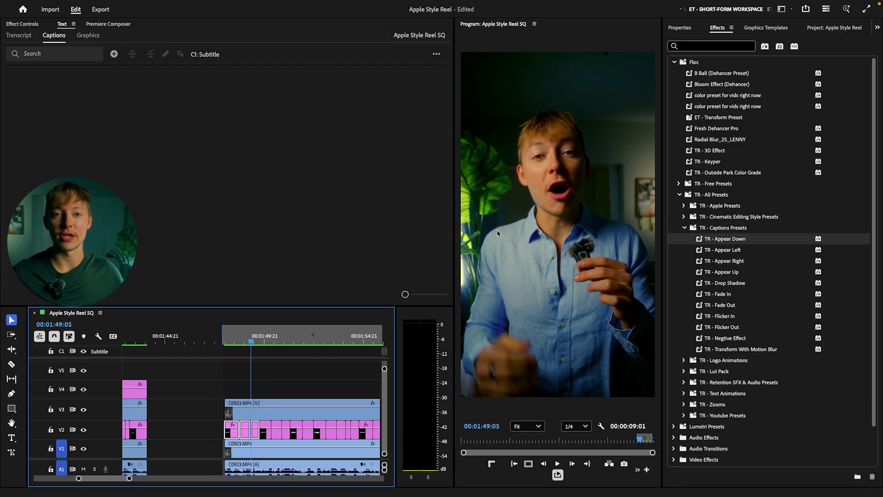
pyautogui.press('-')
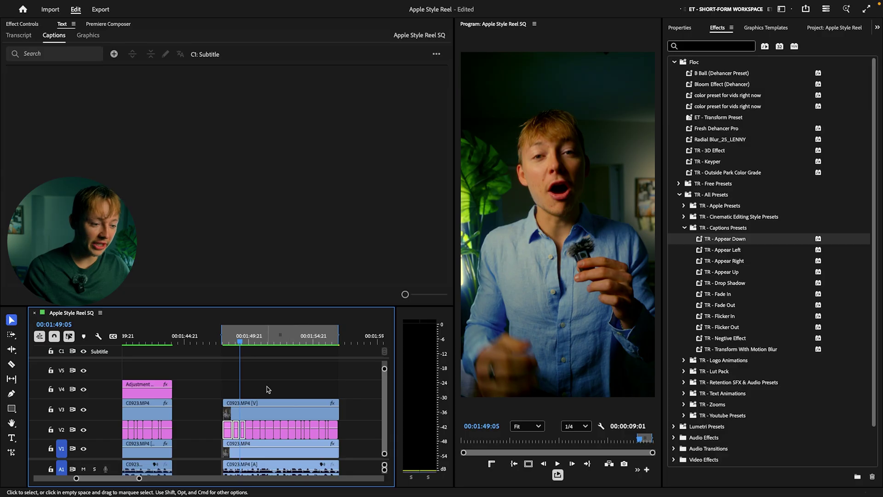
pyautogui.press('=')
pyautogui.scroll(-3, 230, 414)
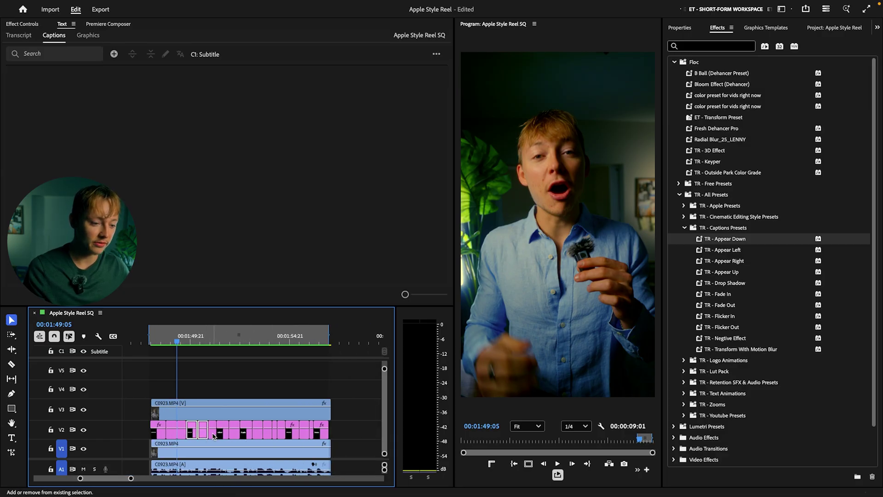
# Apply TR - Fade In, Flicker In, Flicker Out, Appear Up and Negtive Effect to other caption clips
pyautogui.moveTo(724, 297); pyautogui.dragTo(224, 431)
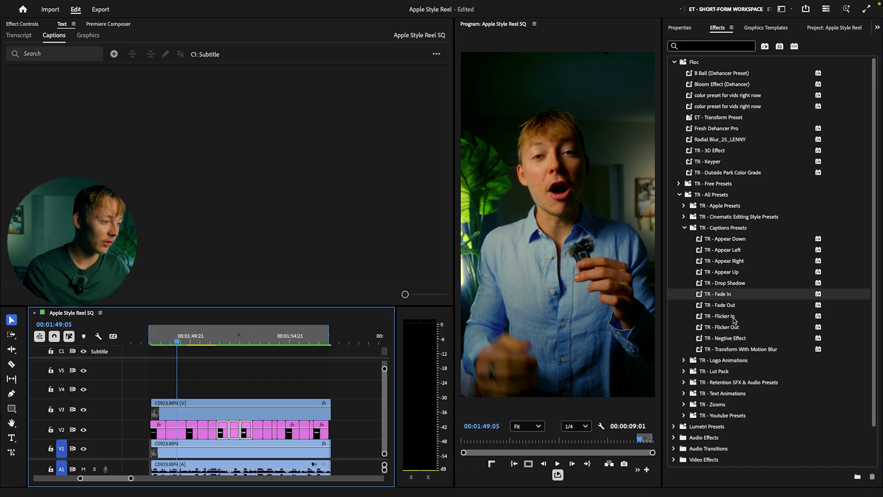
pyautogui.moveTo(733, 319); pyautogui.dragTo(251, 440)
pyautogui.moveTo(734, 326); pyautogui.dragTo(290, 417)
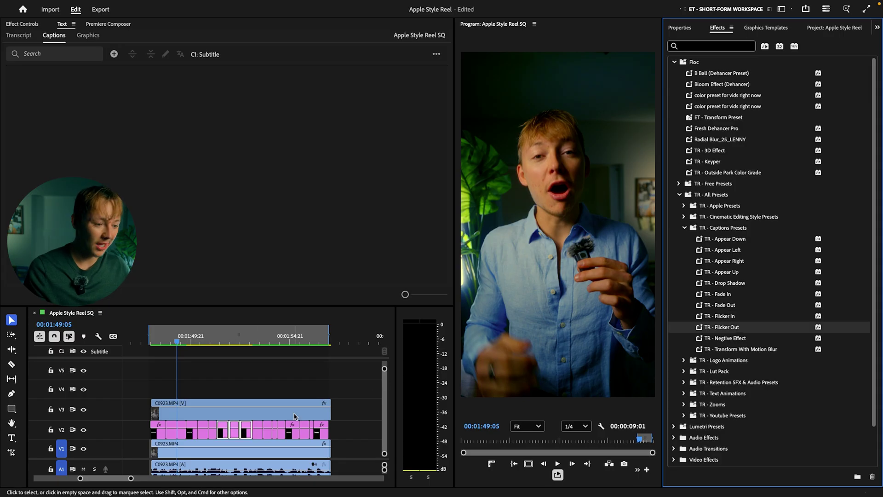
pyautogui.click(303, 431)
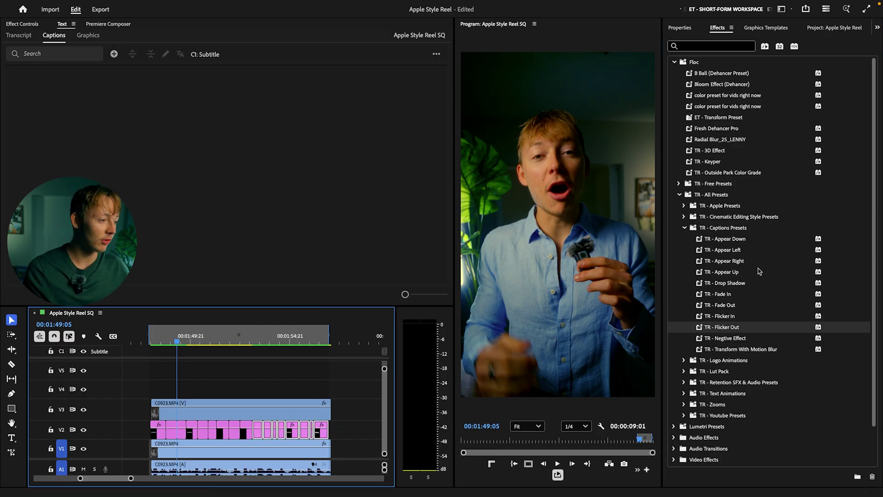
pyautogui.moveTo(743, 274); pyautogui.dragTo(744, 276)
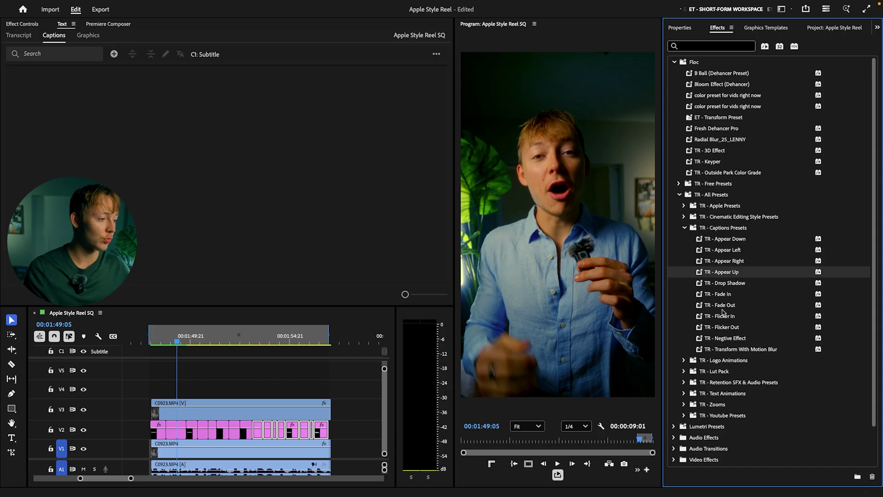
pyautogui.moveTo(732, 342); pyautogui.dragTo(289, 428)
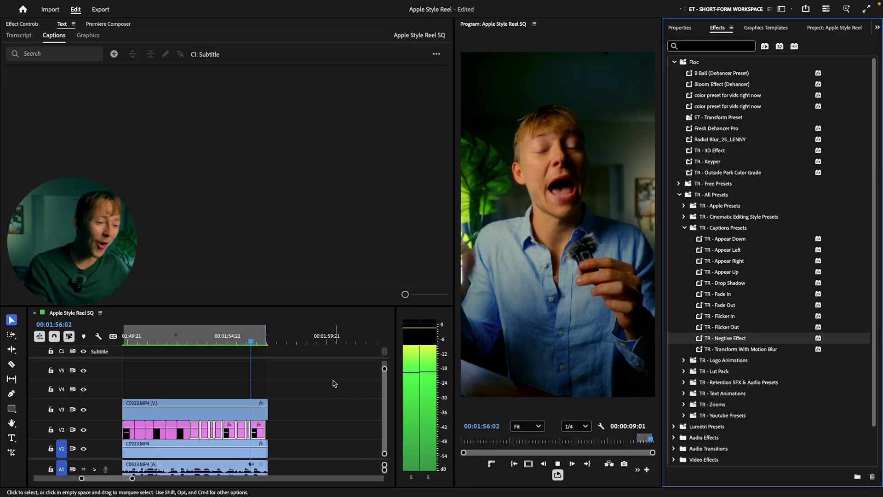
pyautogui.scroll(5, 276, 370)
pyautogui.click(143, 342)
# Move the playhead to 00:01:49:02, where the second section begins
pyautogui.click(267, 342)
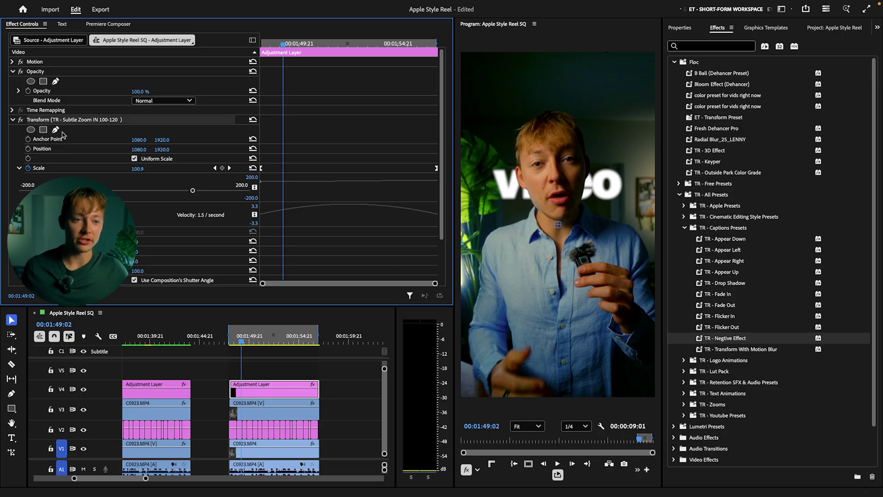
# Delete the Transform effect and apply TR - Sig Zoom 150-100-110 from TR - Zooms to the V4 adjustment layer
pyautogui.press('Delete')
pyautogui.scroll(-2, 693, 323)
pyautogui.click(684, 362)
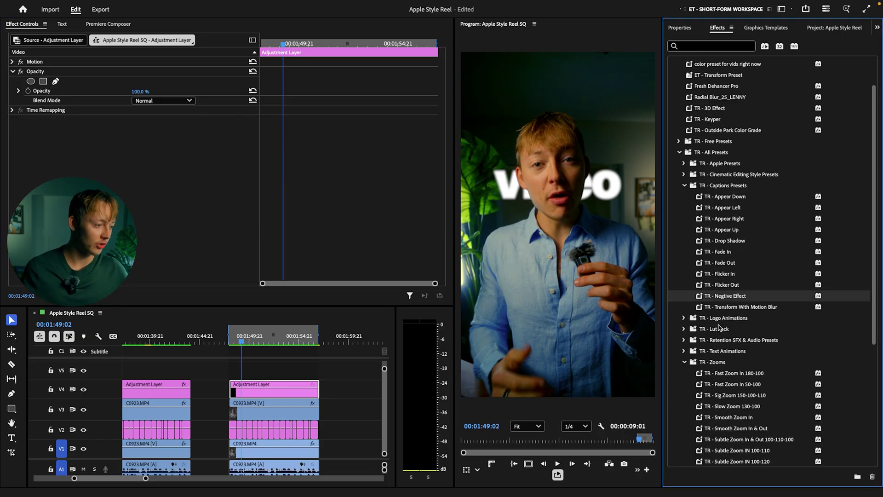
pyautogui.scroll(-4, 771, 287)
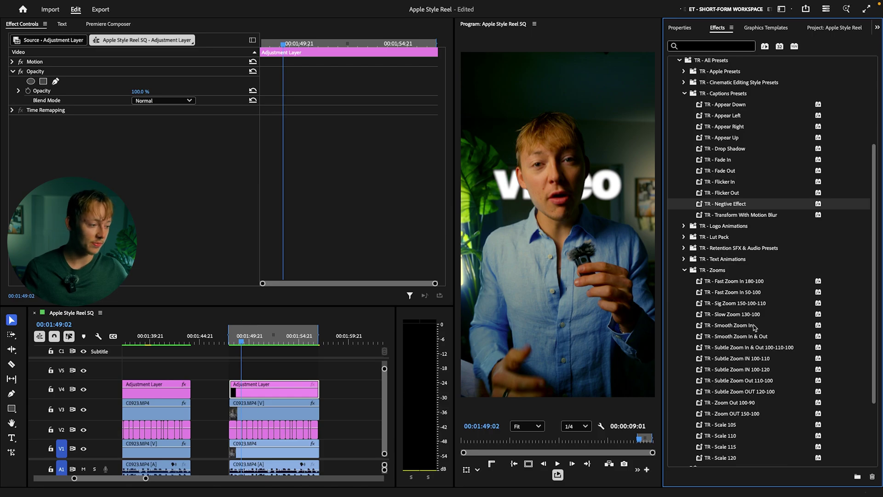
pyautogui.scroll(-4, 753, 327)
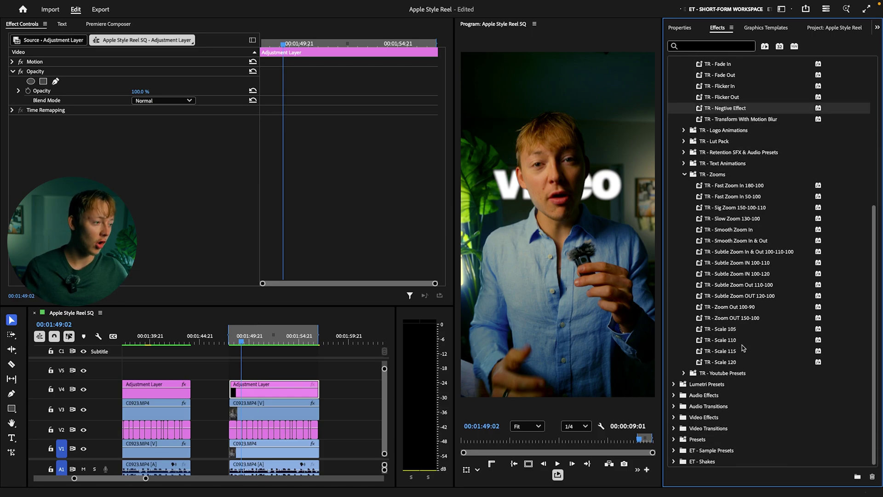
pyautogui.click(729, 213)
pyautogui.moveTo(266, 385); pyautogui.dragTo(267, 386)
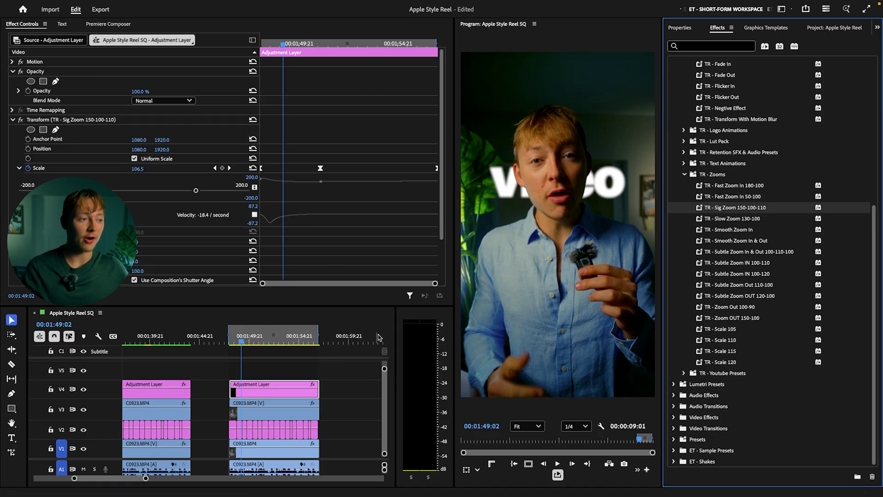
pyautogui.click(243, 364)
pyautogui.press('Up')
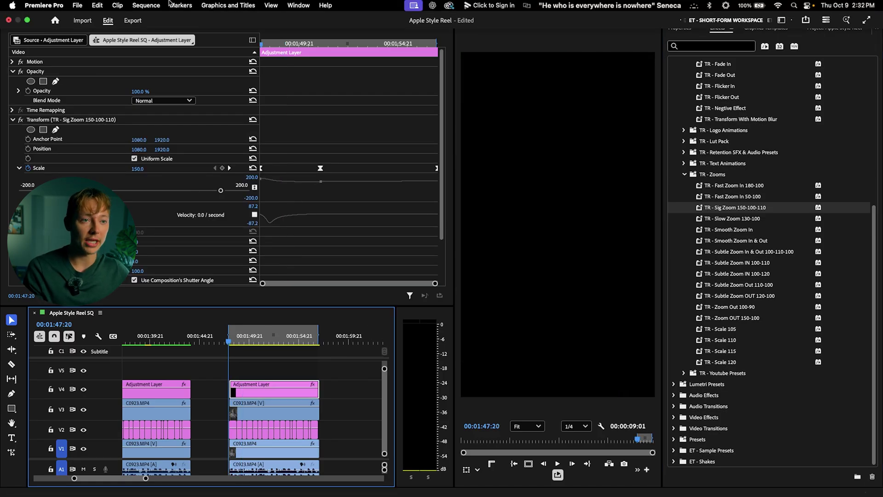
# Run Sequence > Render In to Out to build preview files
pyautogui.click(147, 5)
pyautogui.click(164, 46)
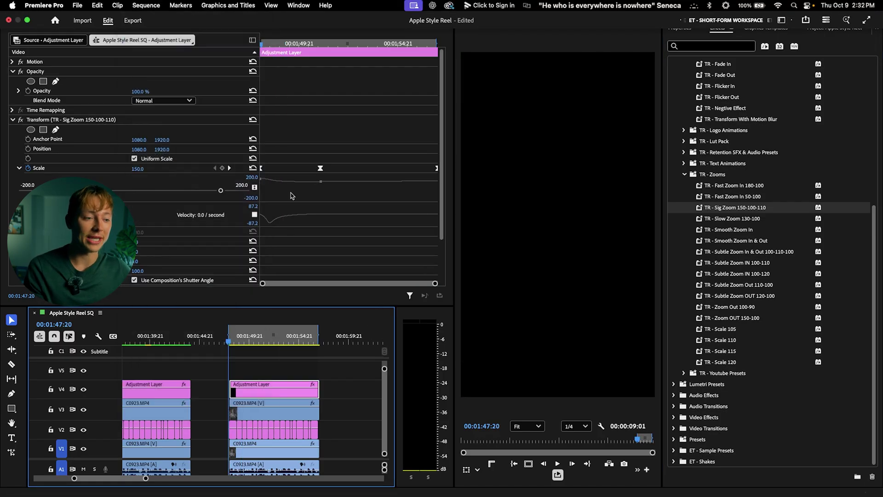